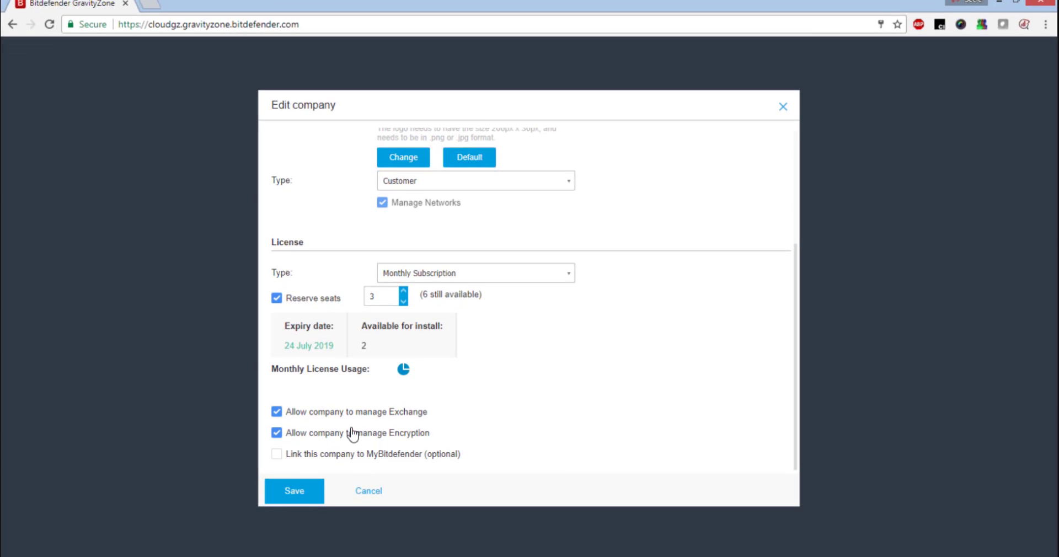
Save the company settings allowing encryption management, confirm CompanyInc's 5 reserved seats, then go to Network.
click(317, 496)
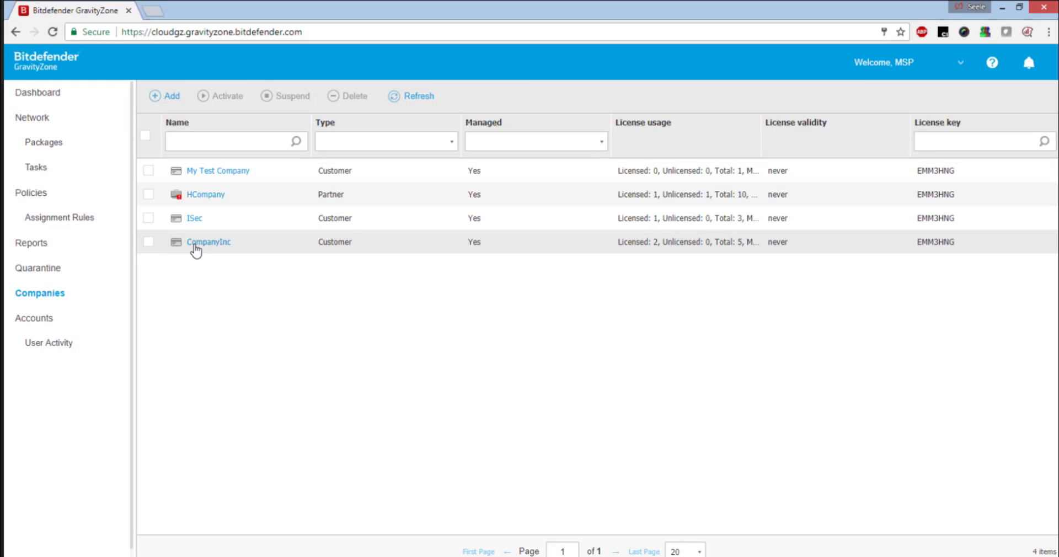
click(201, 244)
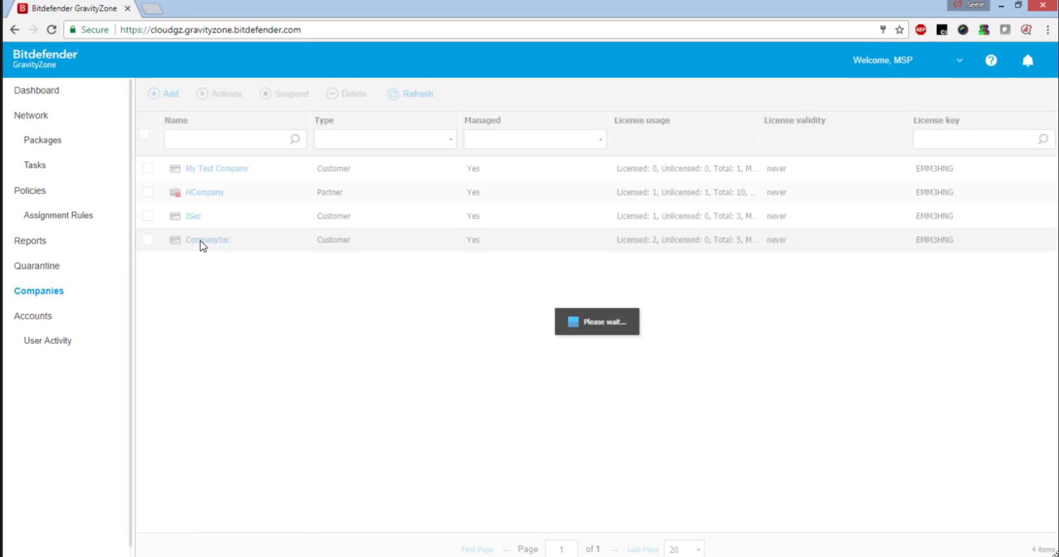
scroll(424, 286, down, 3)
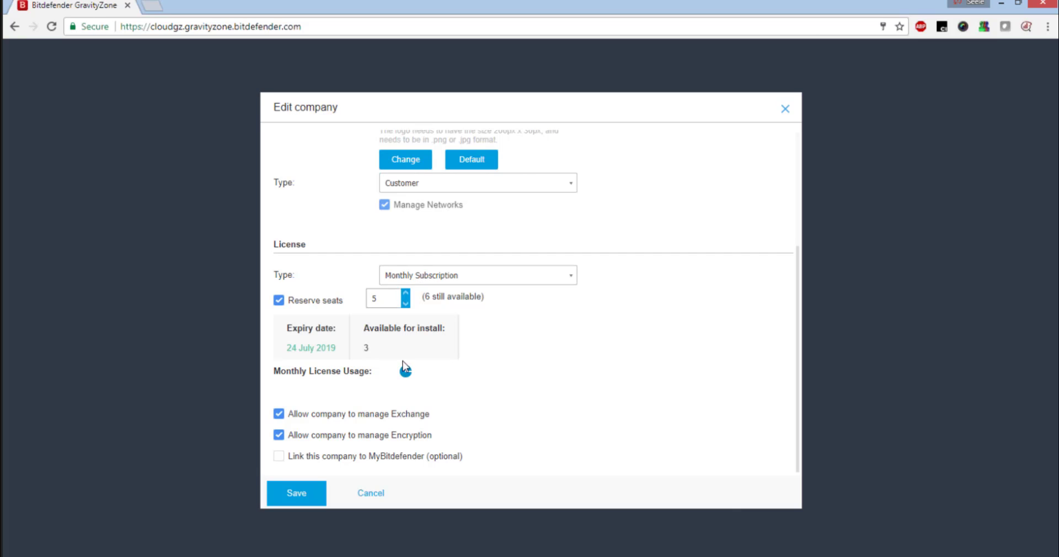
click(371, 493)
click(84, 117)
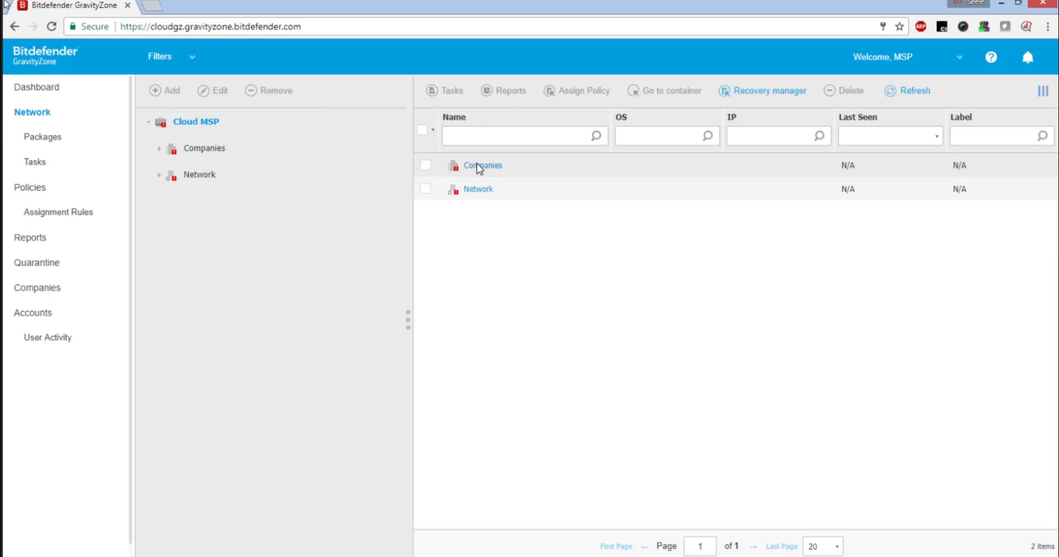
Expand Companies > CompanyInc > Computers and Groups and select both computers.
click(478, 166)
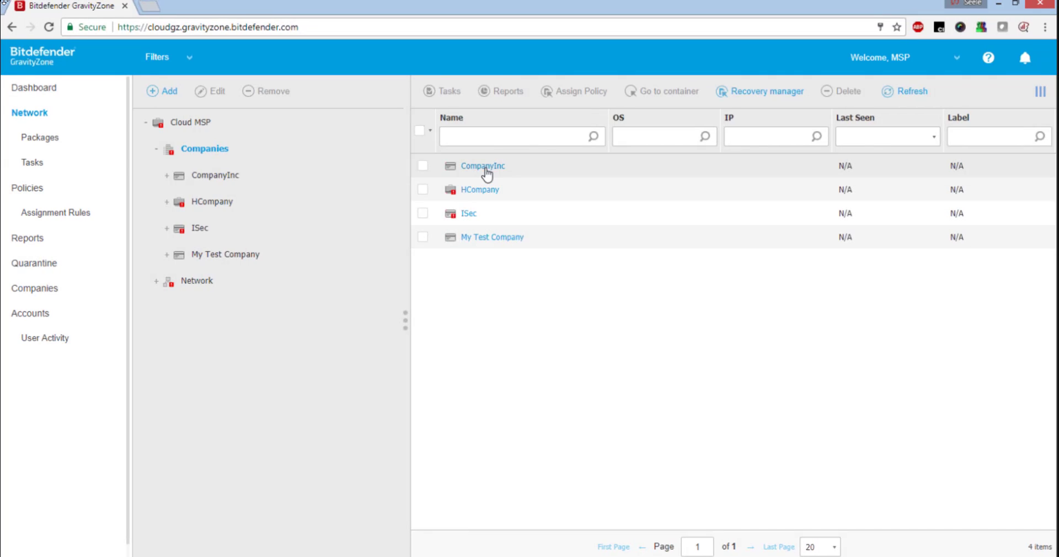
click(486, 167)
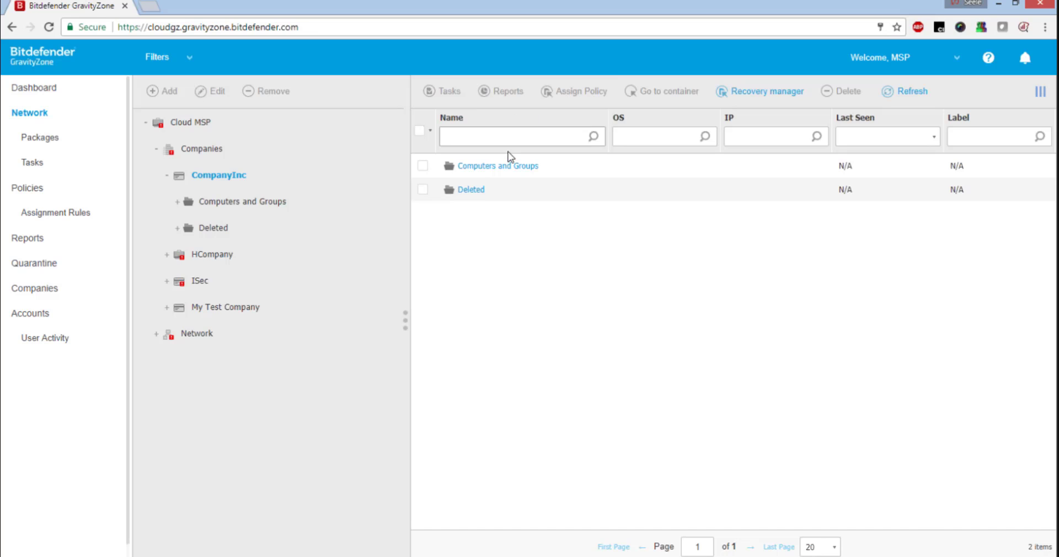
click(520, 168)
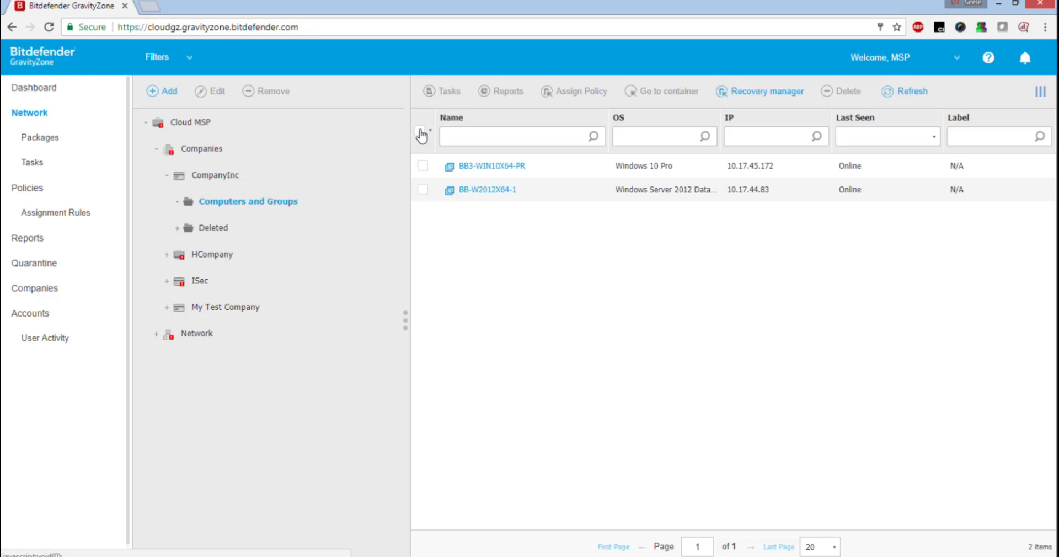
click(420, 130)
Start a client reconfiguration with the Encryption module ticked, then cancel it.
click(444, 92)
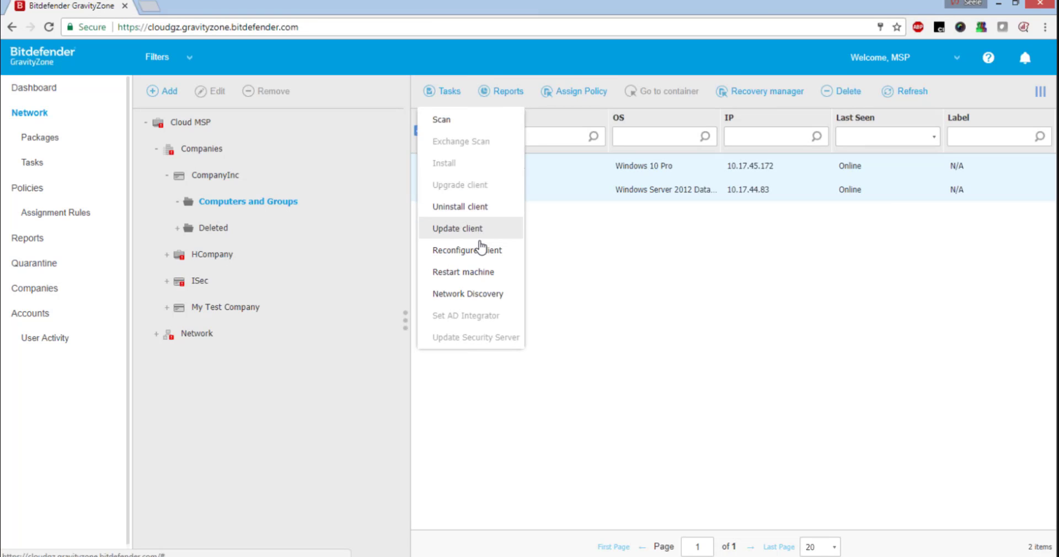
click(483, 246)
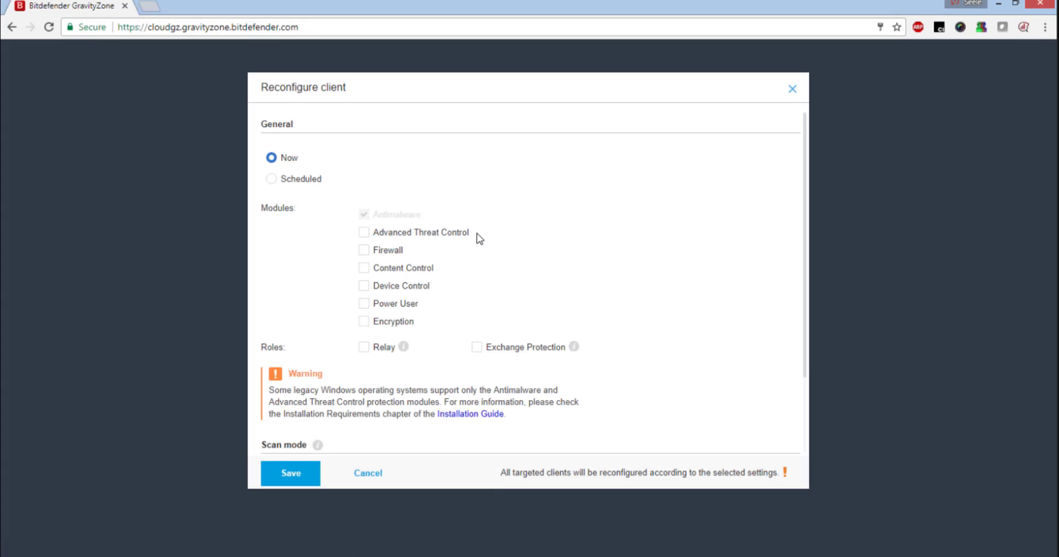
scroll(457, 217, down, 2)
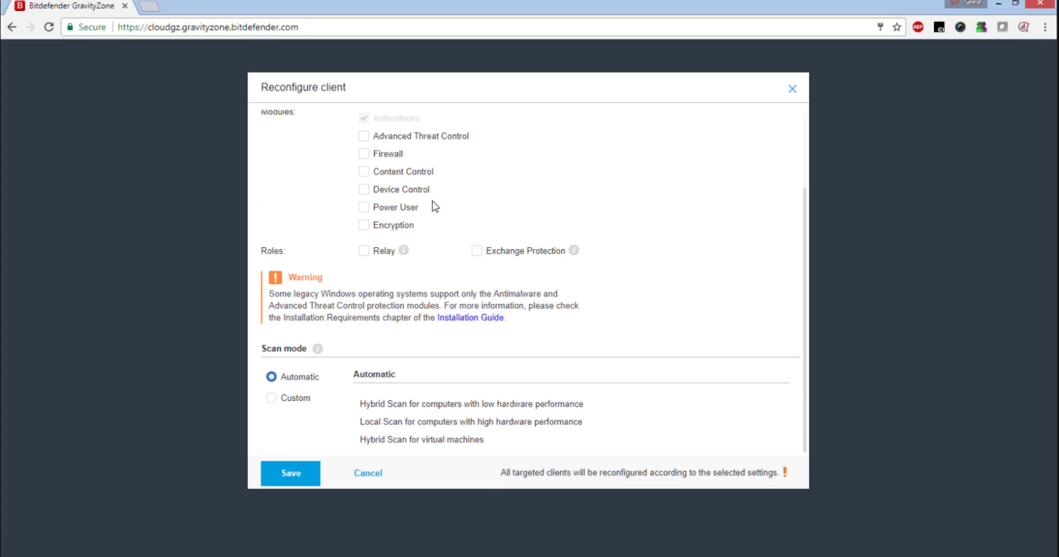
click(392, 227)
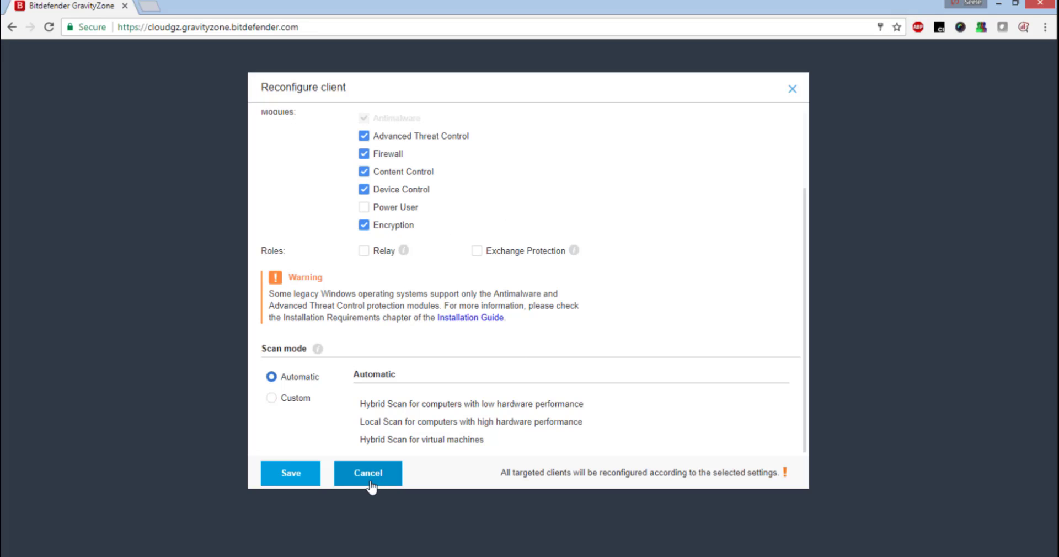
click(369, 482)
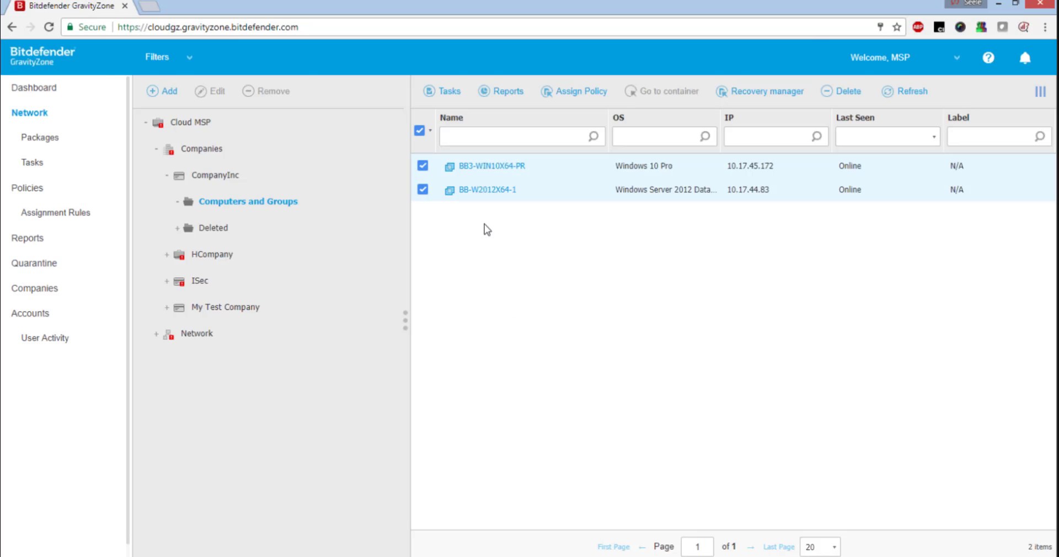
Deselect both computers, preview a new installation package's modules without saving, then go to Policies.
click(423, 131)
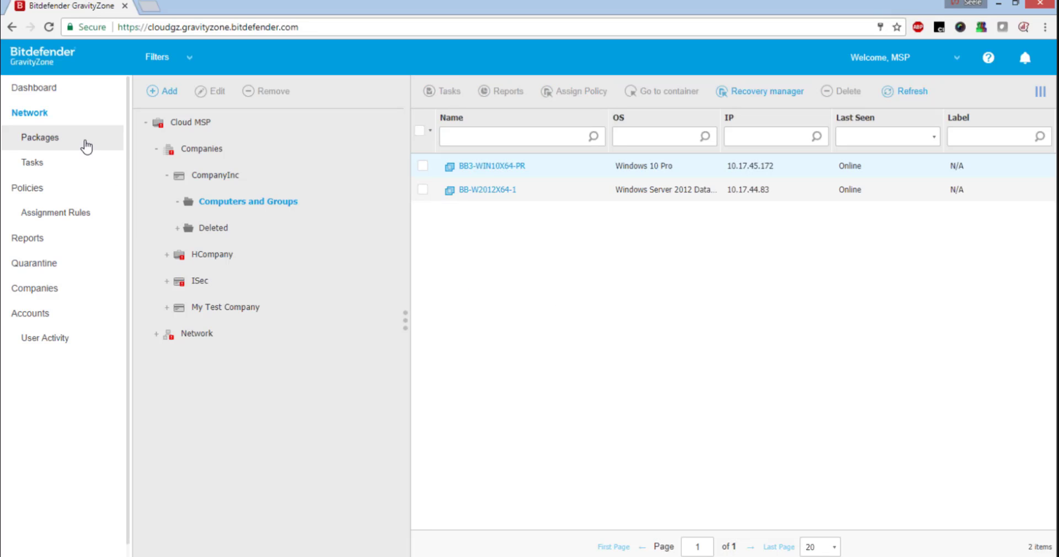
click(84, 143)
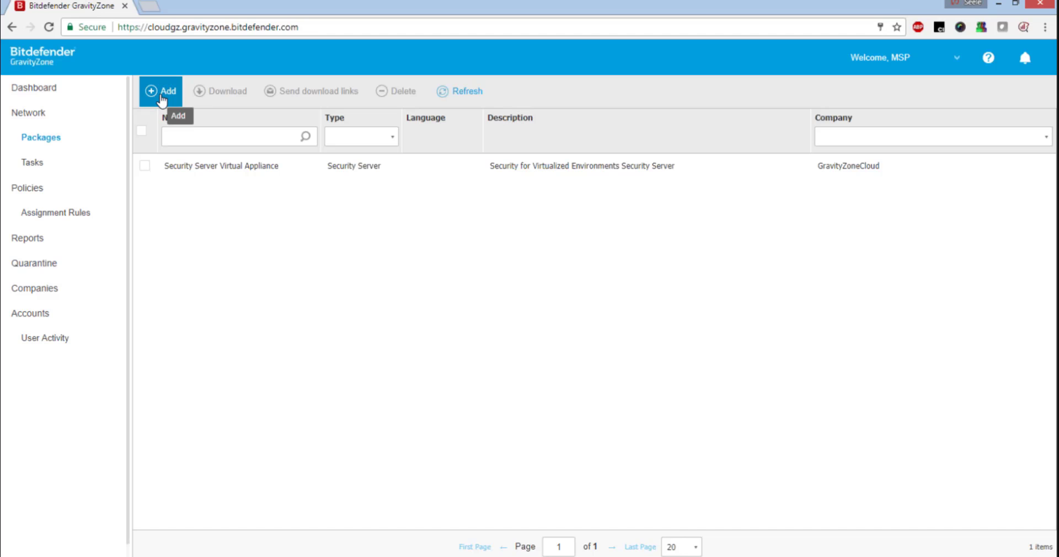
click(161, 96)
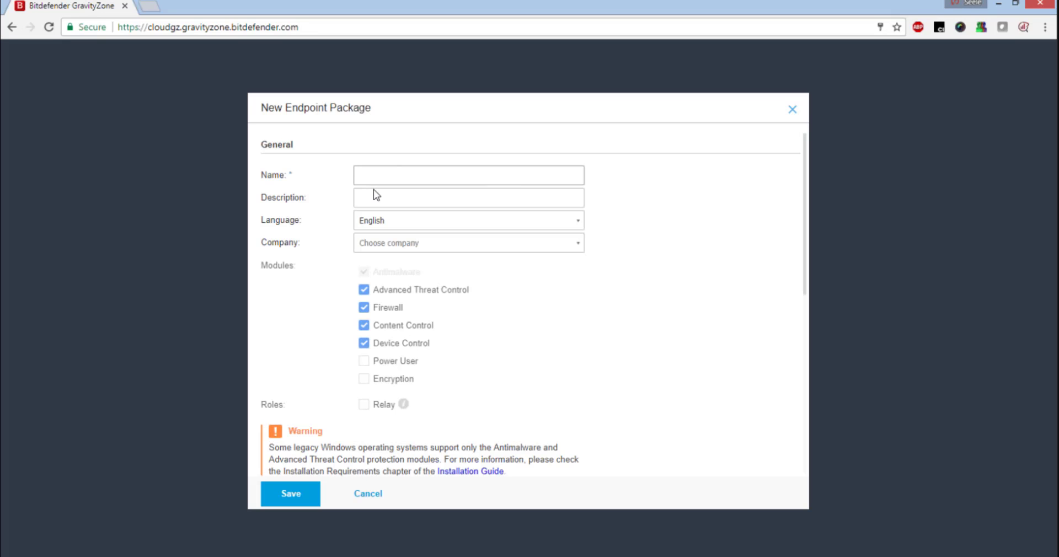
scroll(451, 184, down, 2)
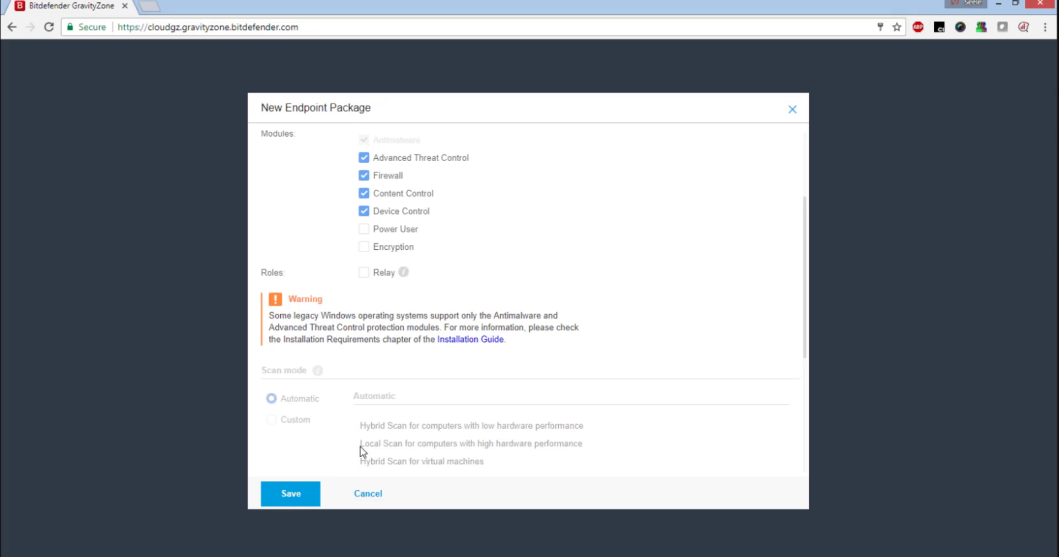
click(366, 493)
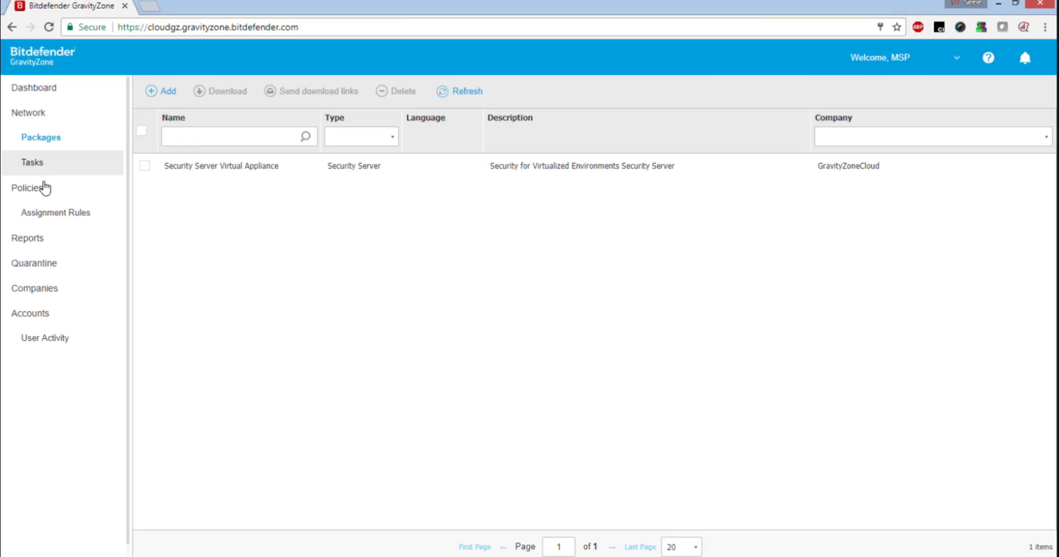
click(41, 185)
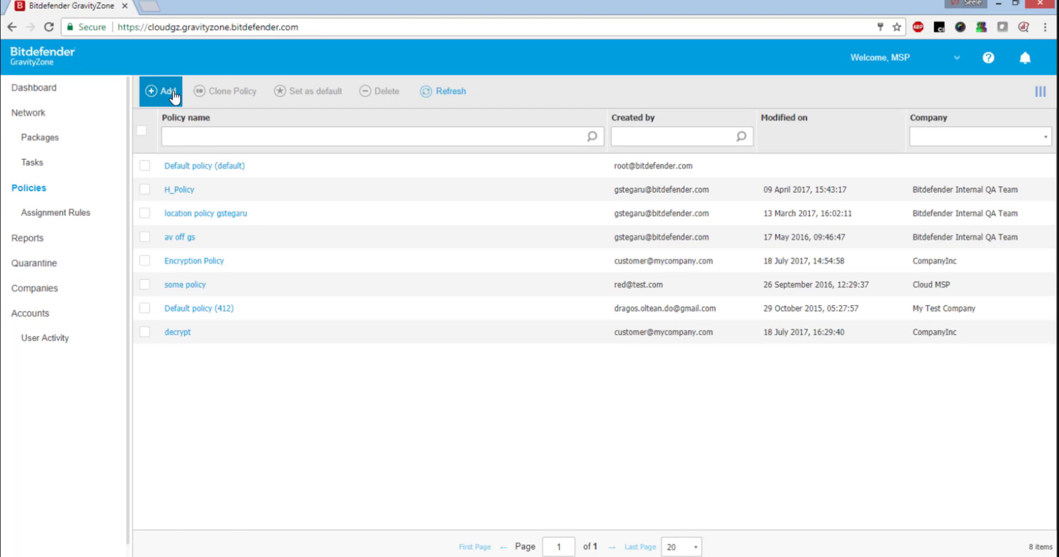
Draft a new policy with Encryption Management set to Encrypt, then discard it.
click(153, 91)
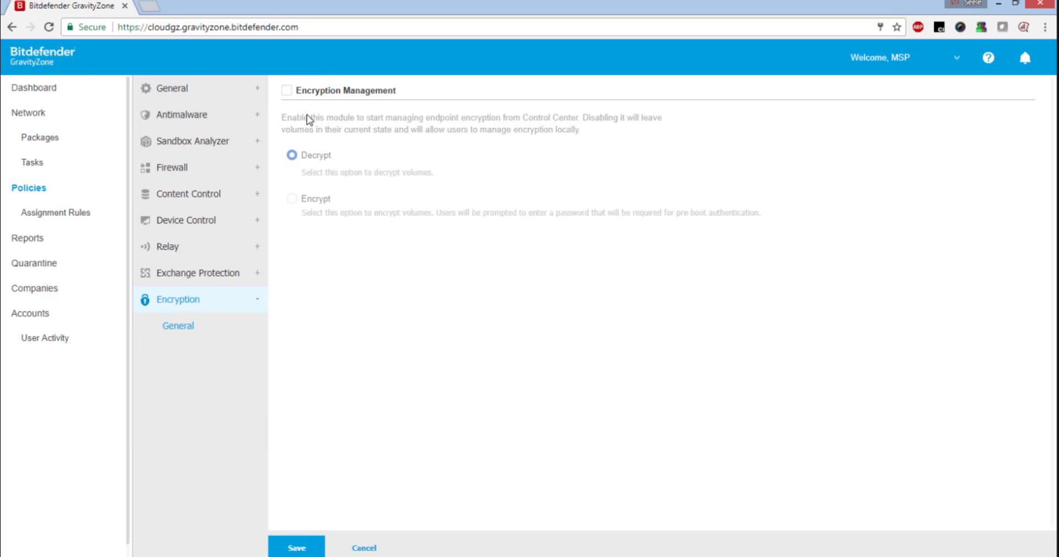
click(348, 91)
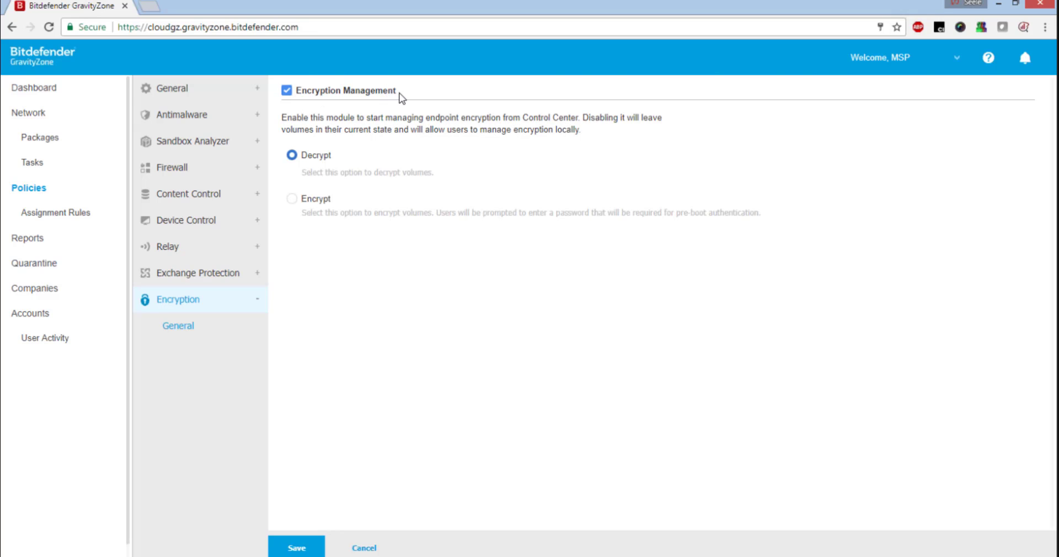
click(313, 200)
click(364, 548)
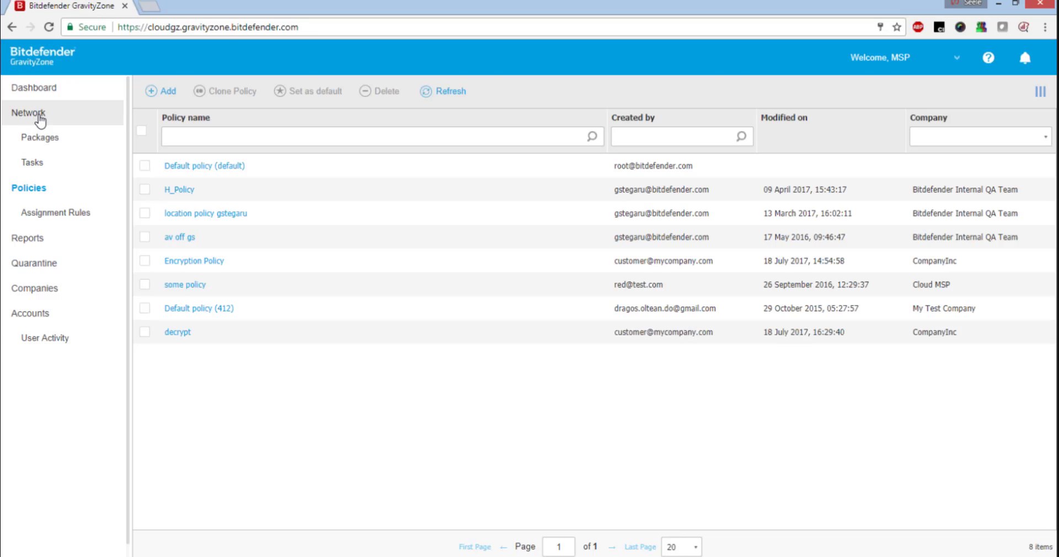
Generate the Endpoint Encryption Status report from the Dashboard chart, then switch to Screenshots.pptx in PowerPoint.
click(52, 94)
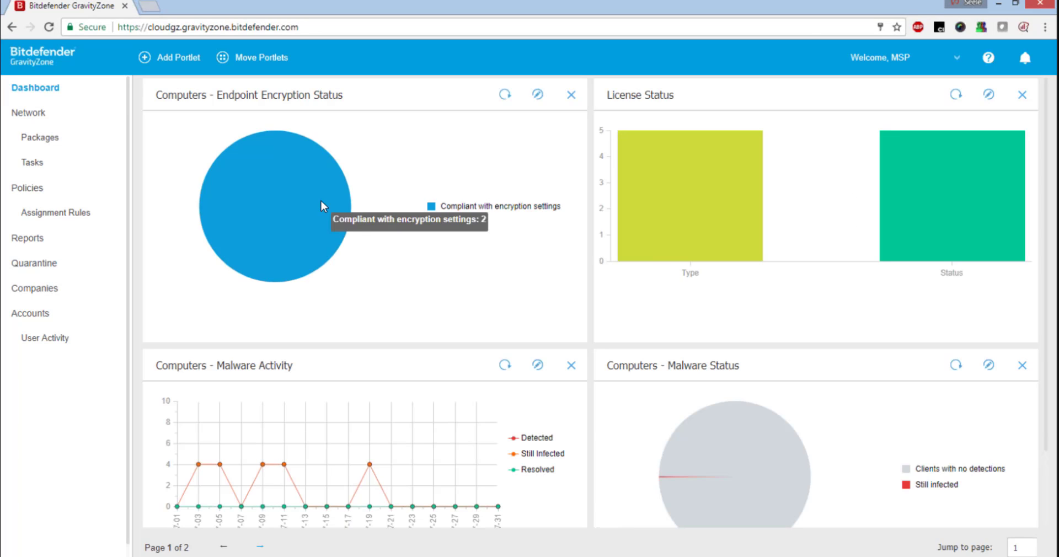
click(316, 202)
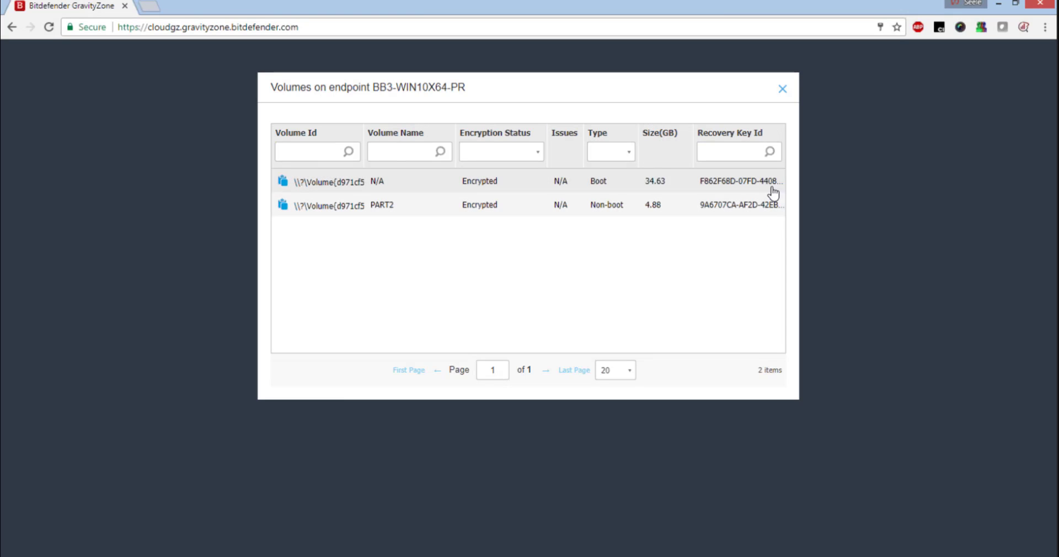
click(783, 90)
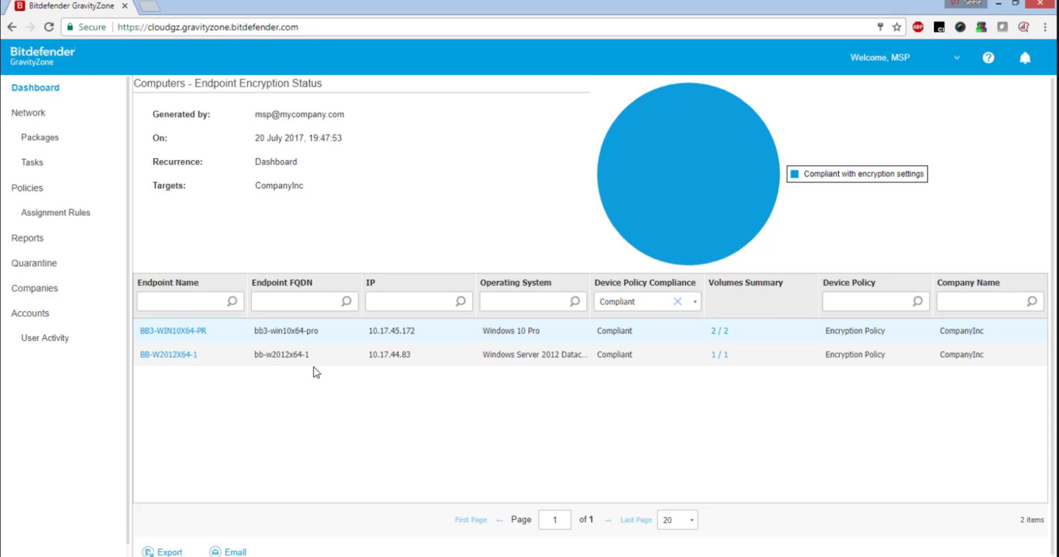
click(517, 556)
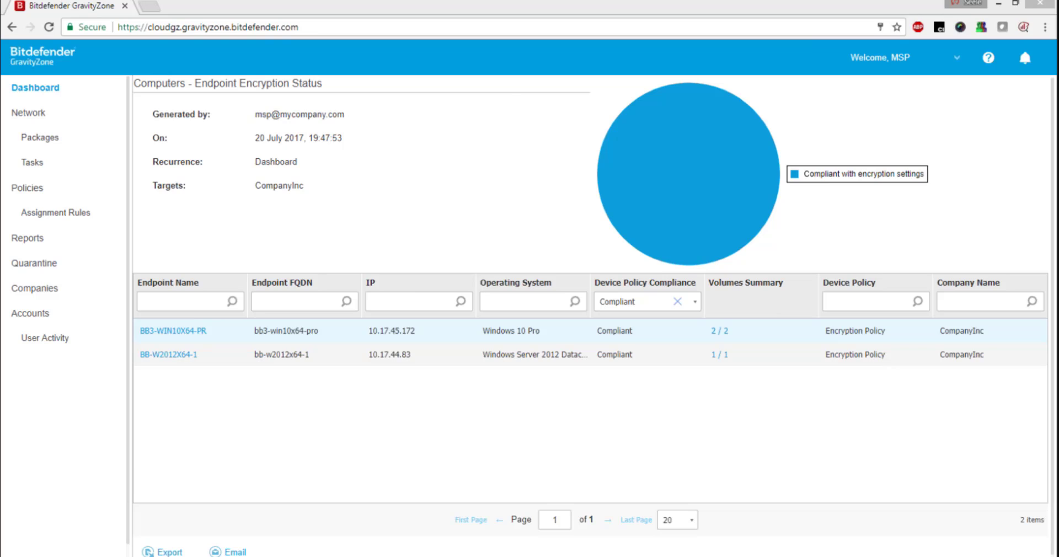
click(116, 133)
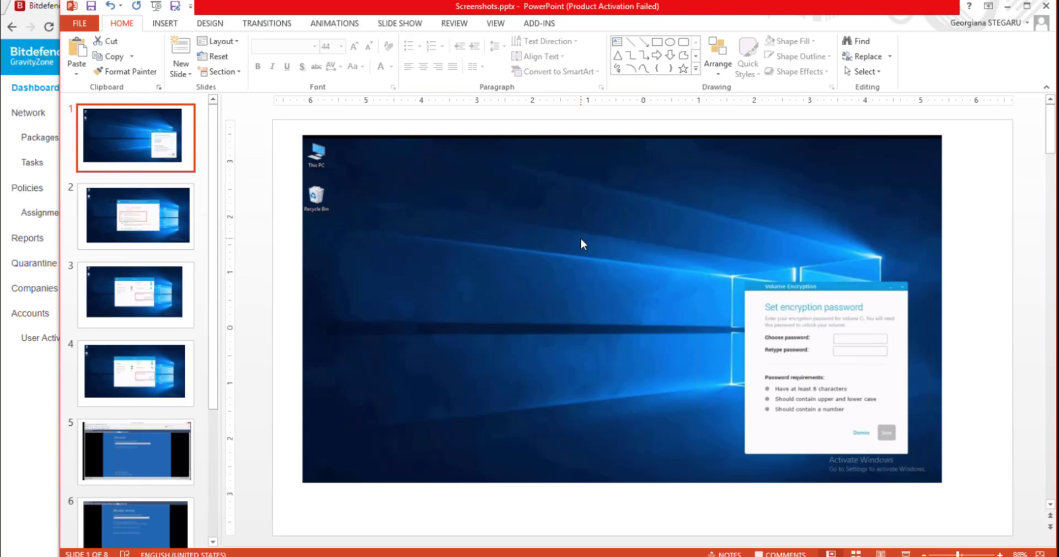
Run the Screenshots.pptx slide show from slide 1 with F5.
key(F5)
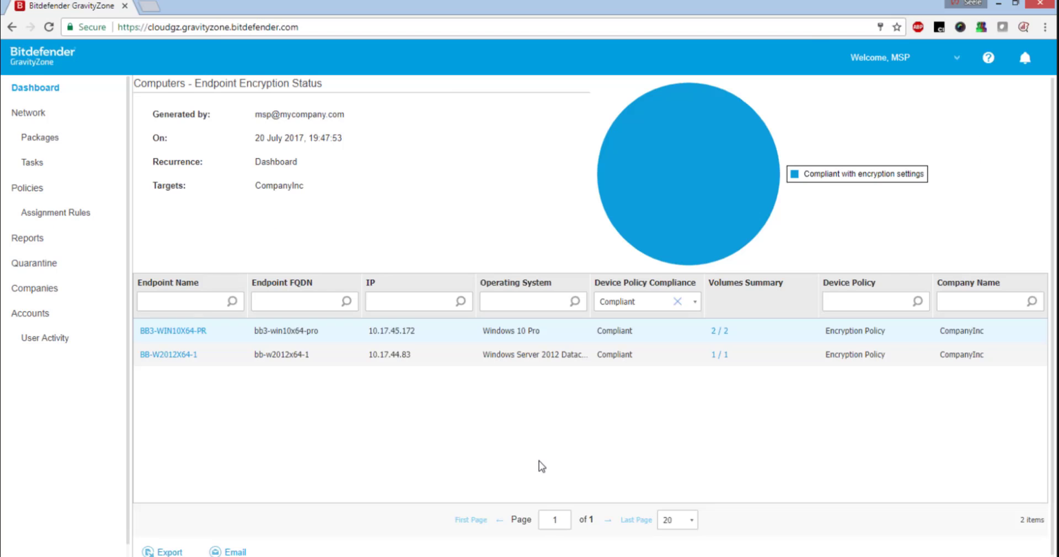
On the Network page, open Recovery manager's key fields, then close it without retrieving a key.
click(55, 111)
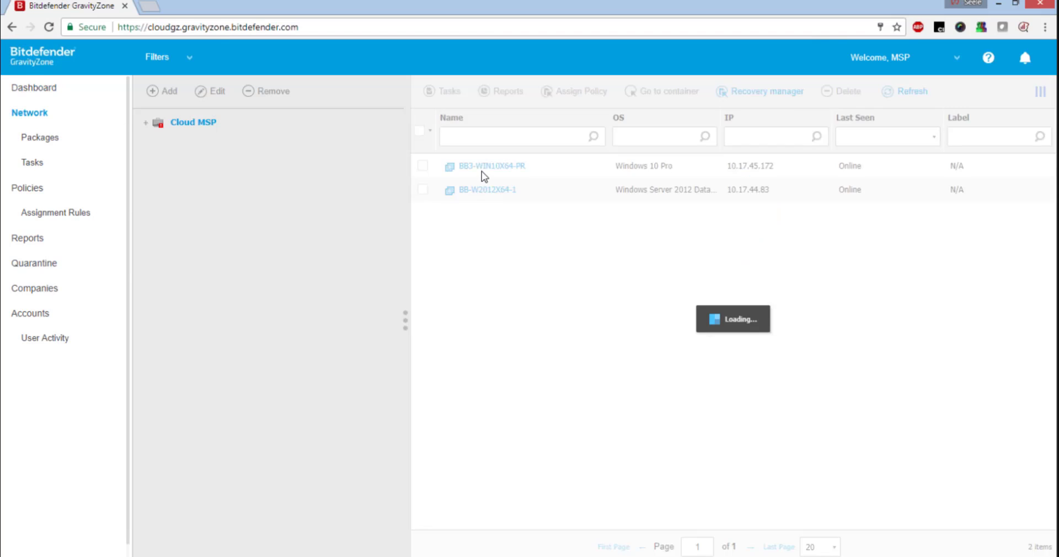
click(753, 93)
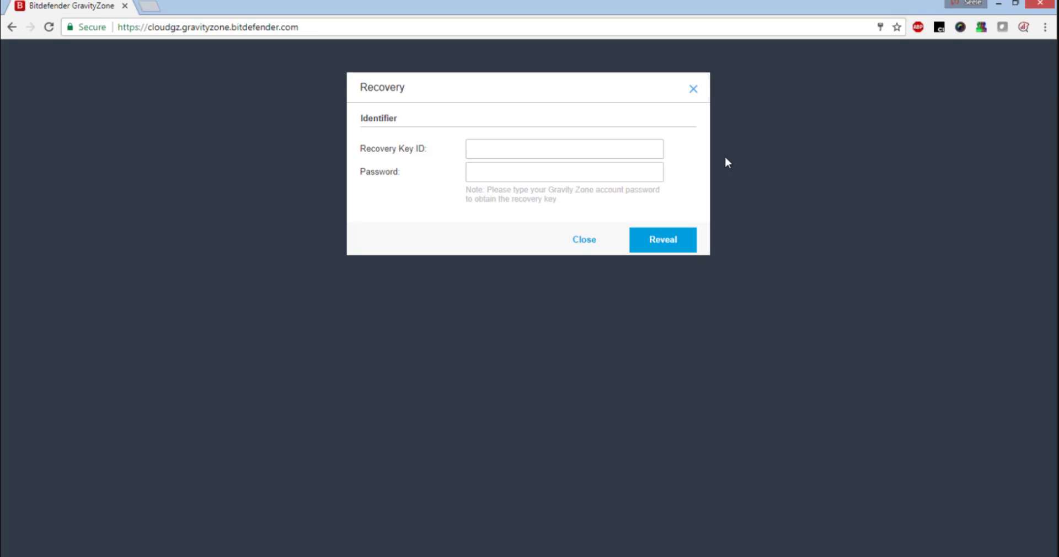
click(630, 149)
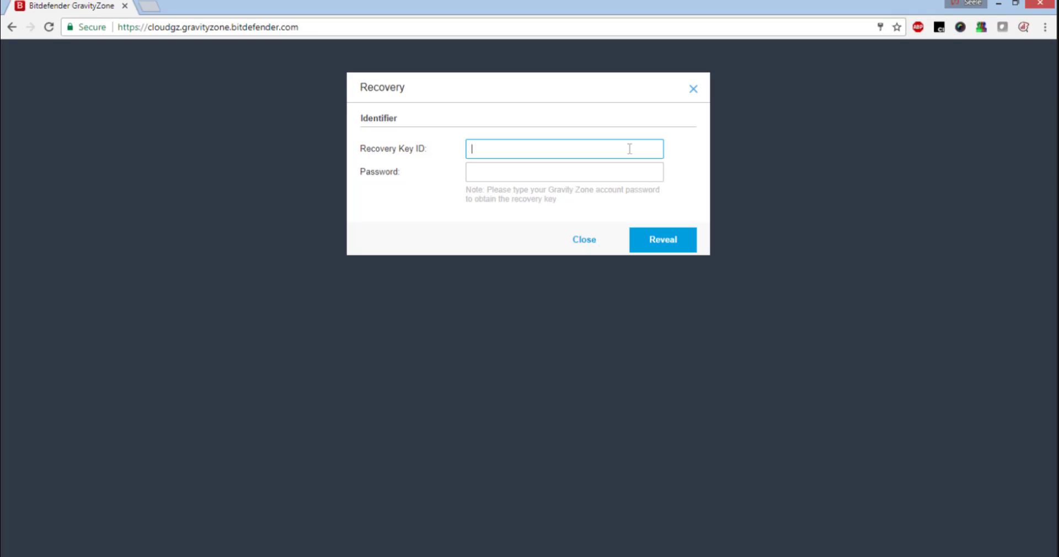
click(591, 175)
click(590, 175)
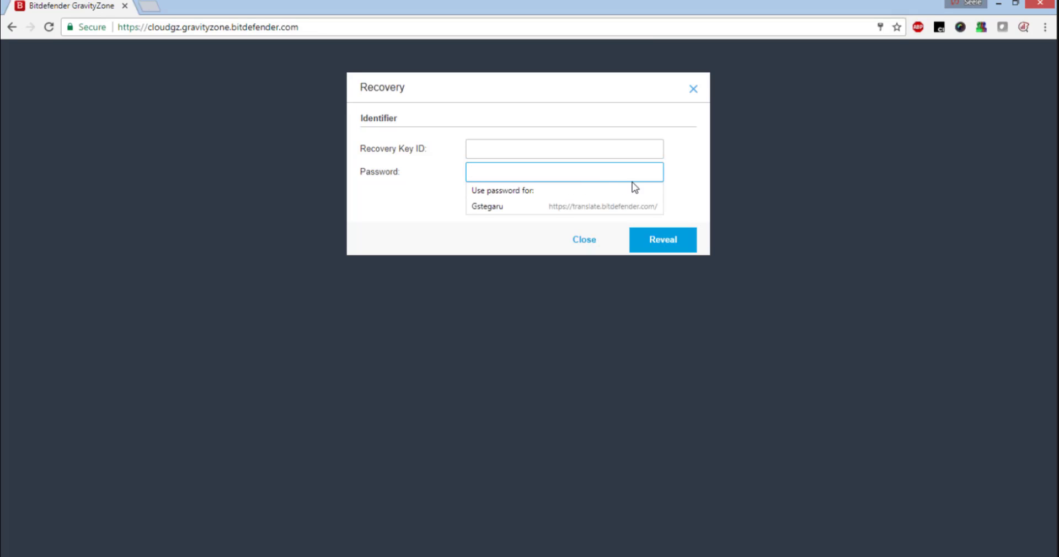
click(694, 175)
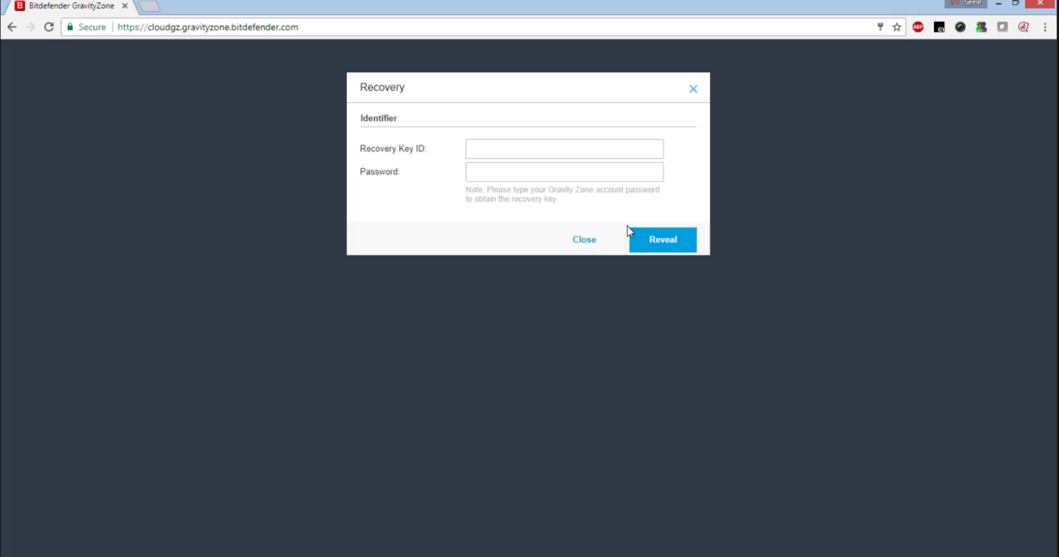
click(694, 98)
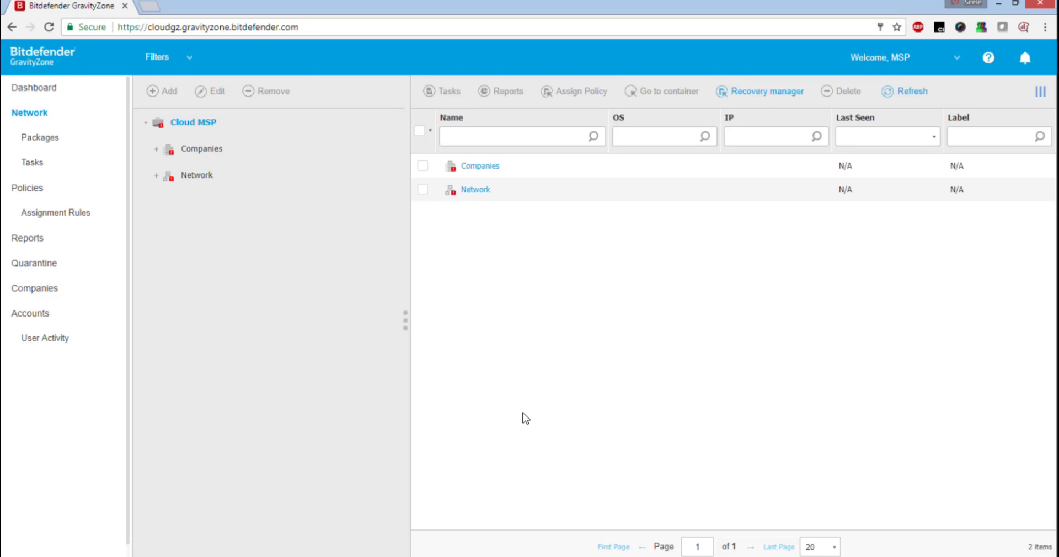
click(414, 555)
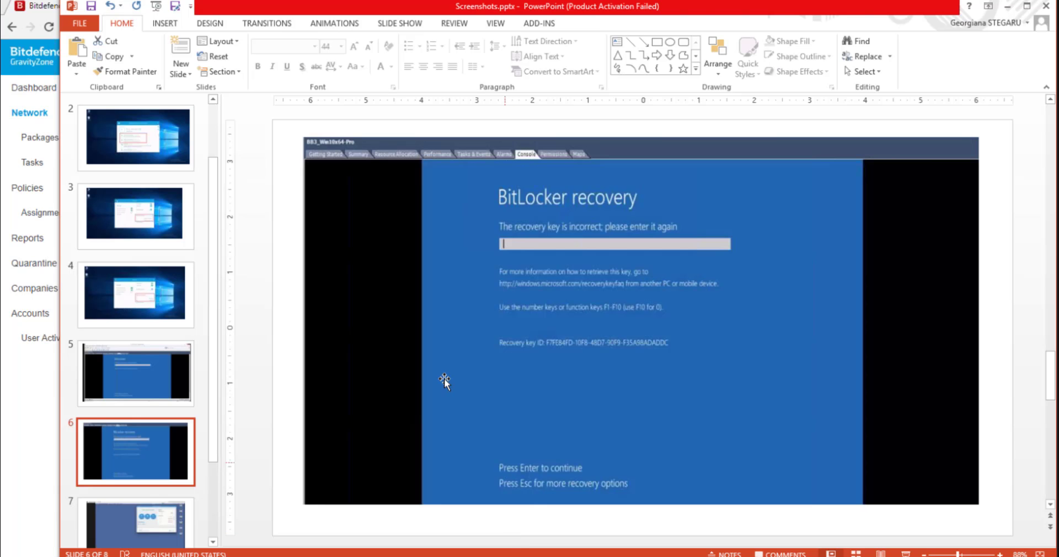
click(568, 255)
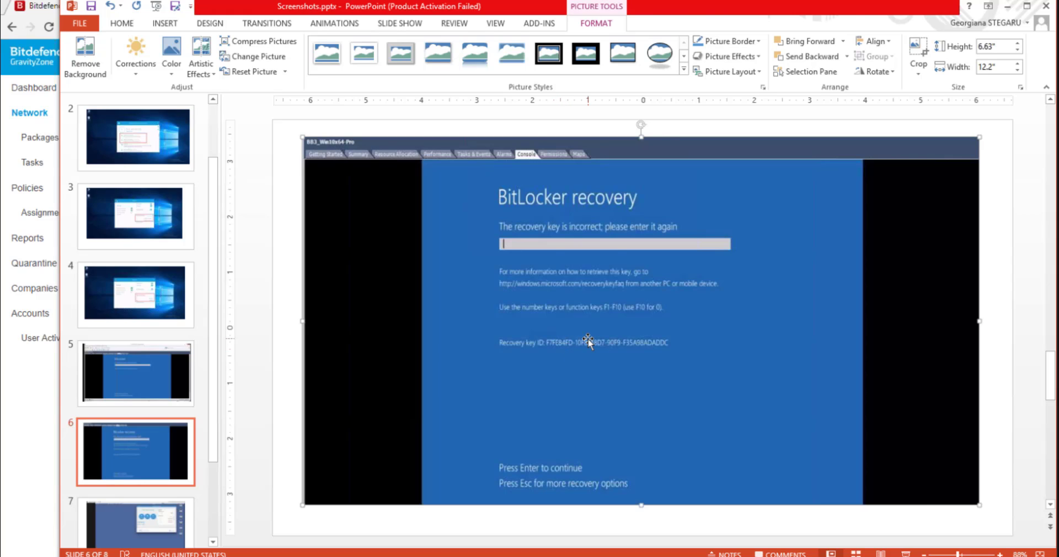
click(160, 442)
scroll(160, 442, down, 1)
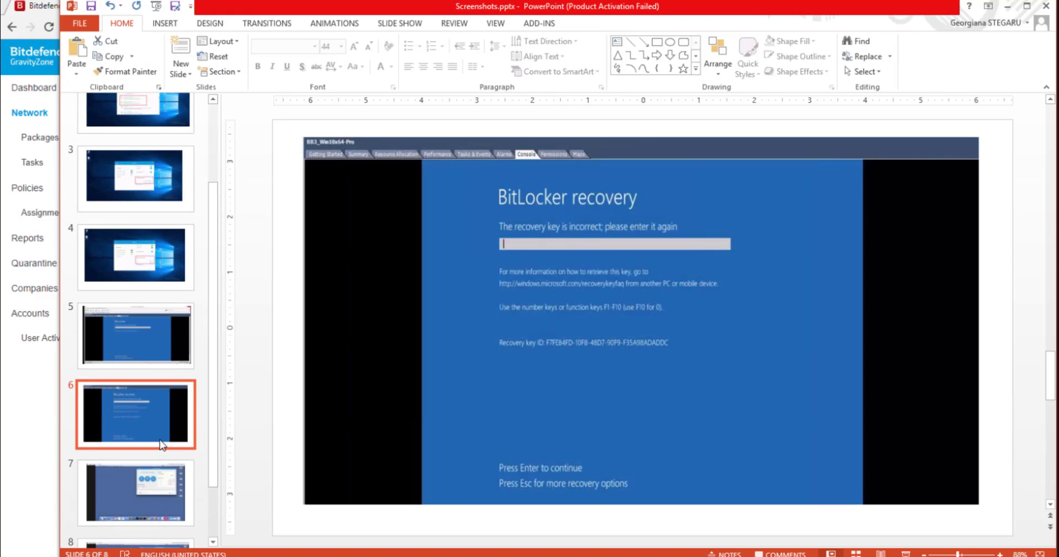
click(159, 482)
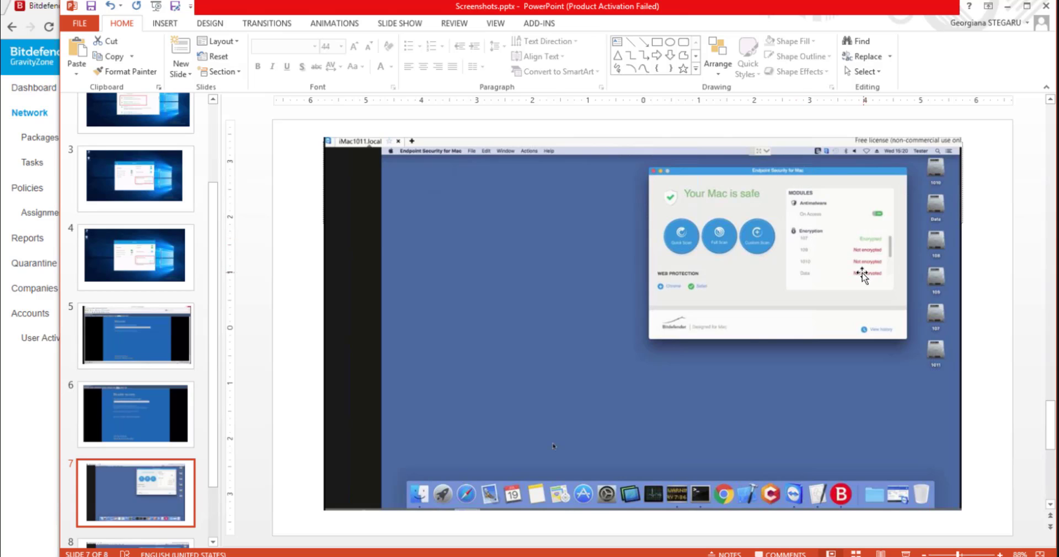
scroll(171, 397, down, 1)
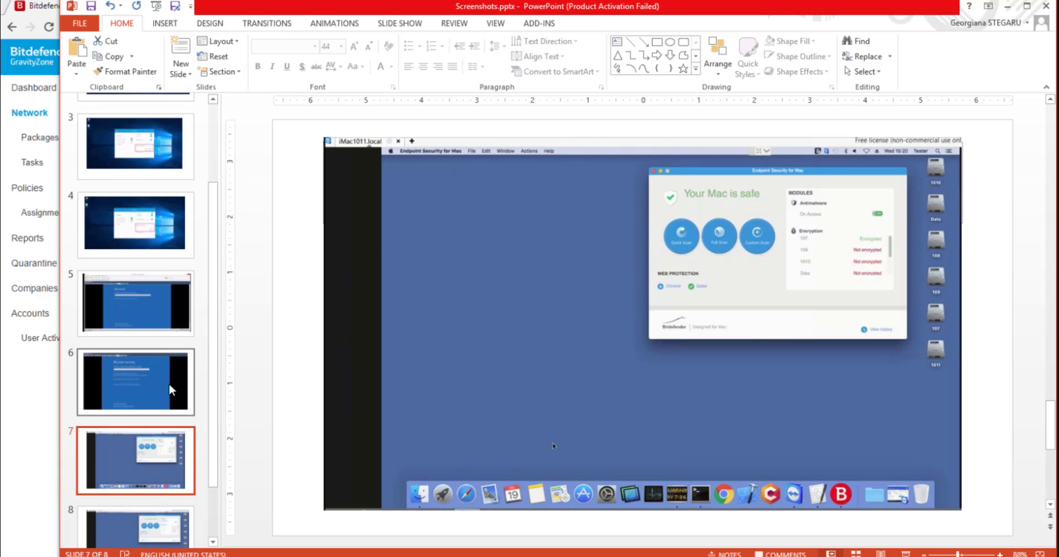
scroll(150, 504, down, 1)
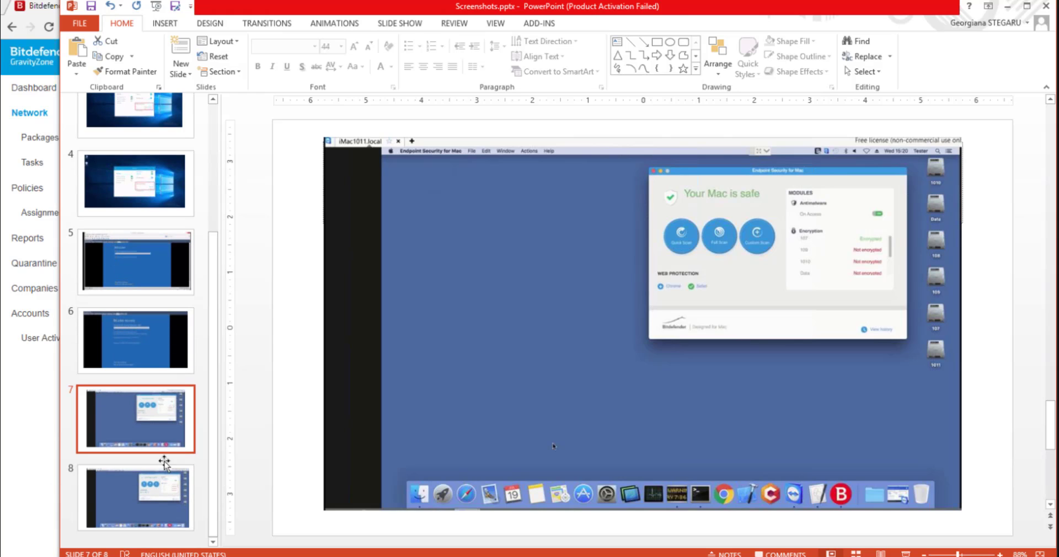
click(1005, 8)
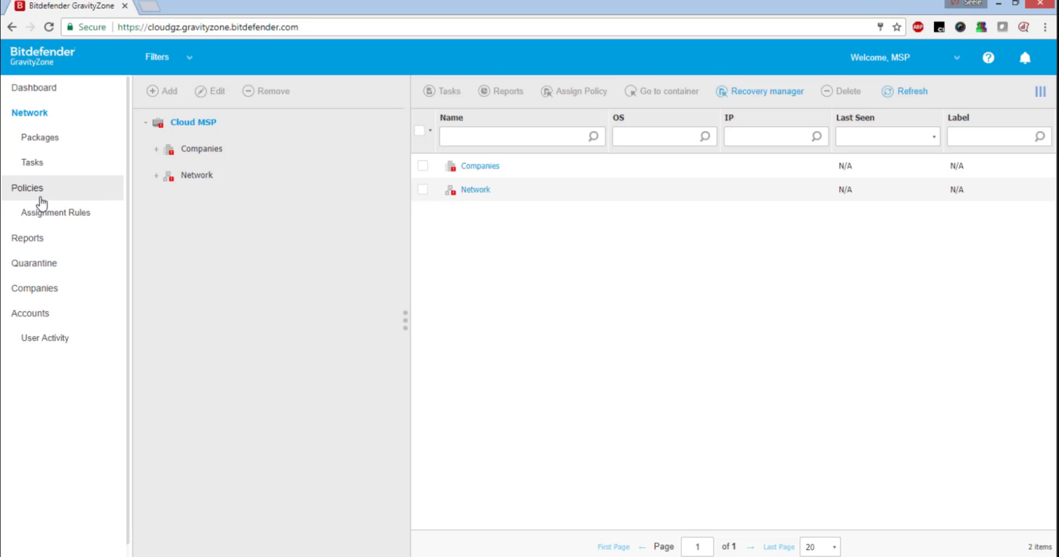
Generate a Monthly License Usage report for Cloud MSP and expand the Cloud MSP and CompanyInc rows.
click(29, 241)
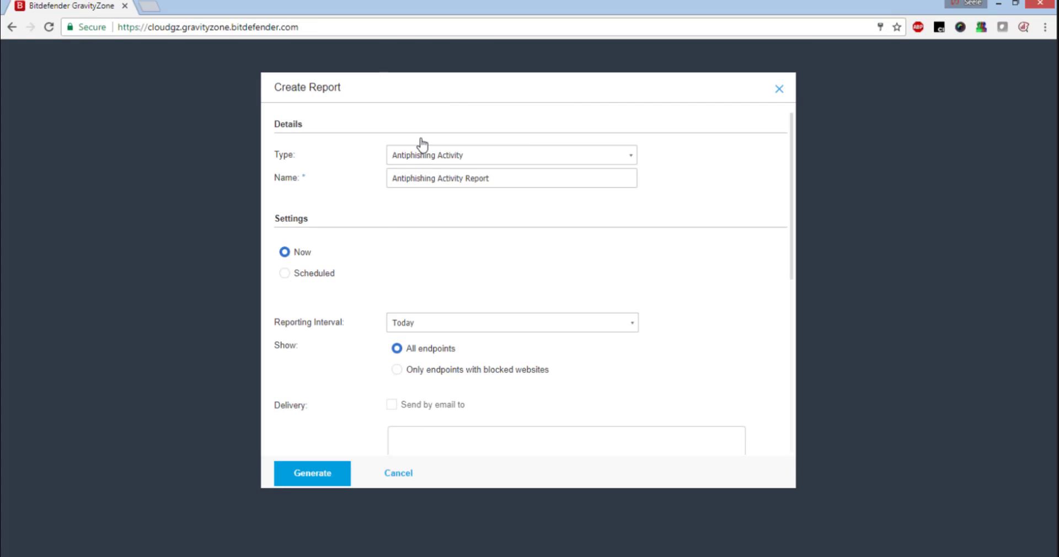
click(424, 154)
scroll(468, 226, down, 3)
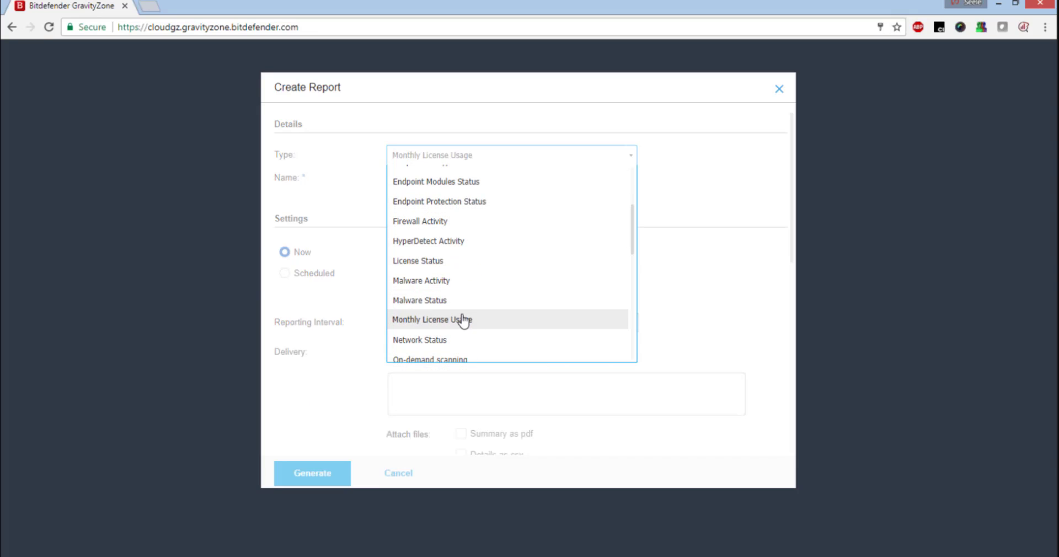
click(463, 320)
scroll(444, 298, down, 3)
scroll(333, 345, down, 3)
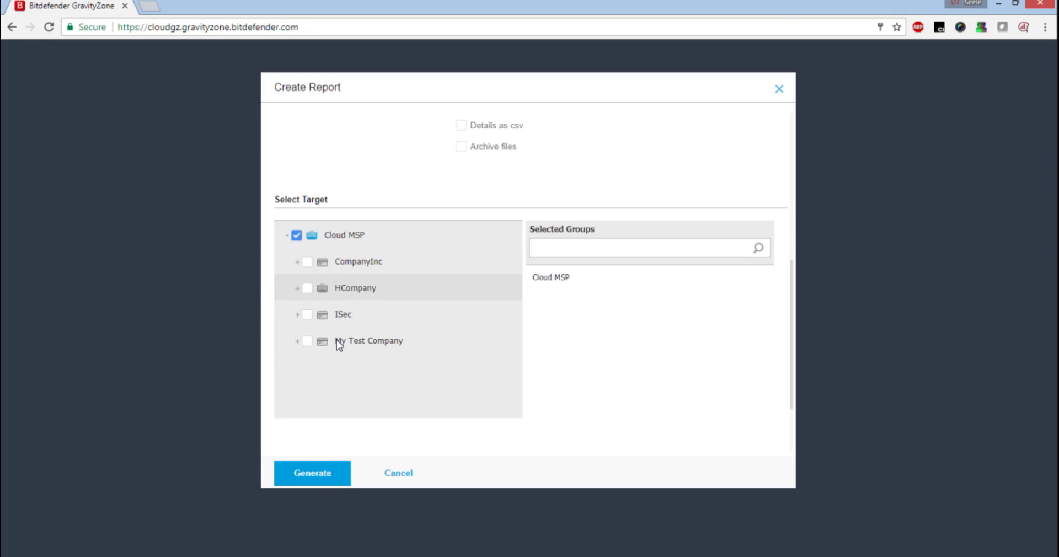
click(324, 475)
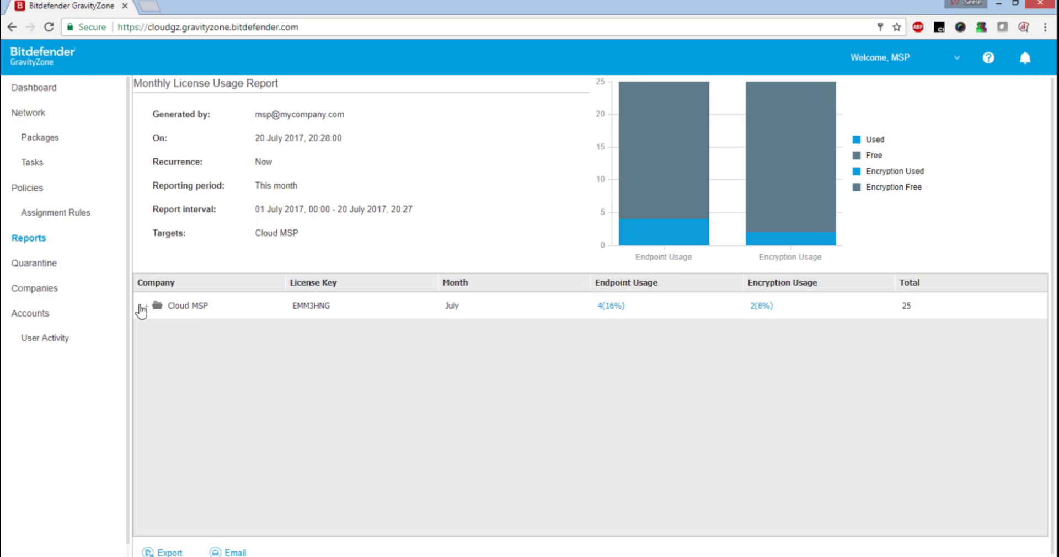
click(146, 307)
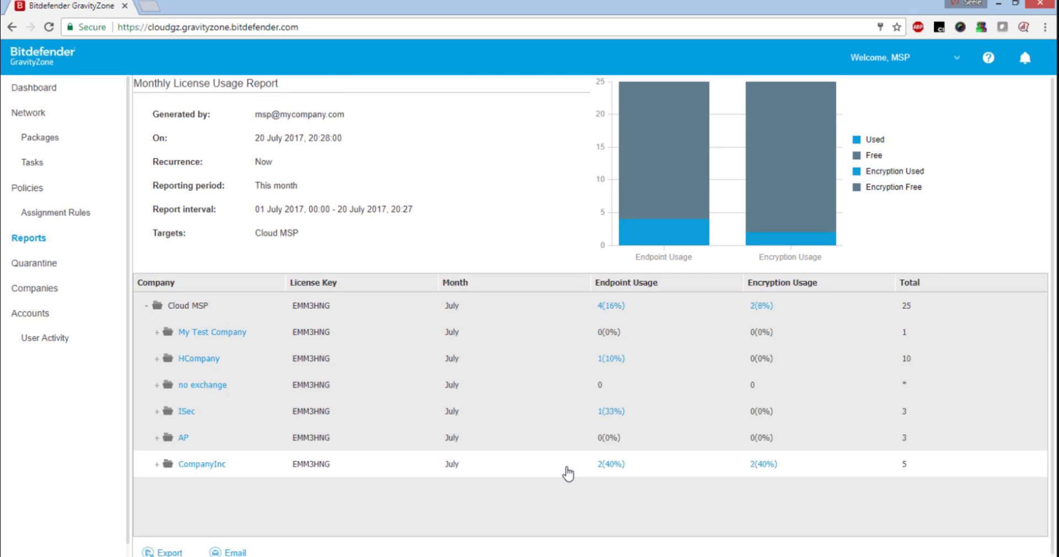
click(157, 464)
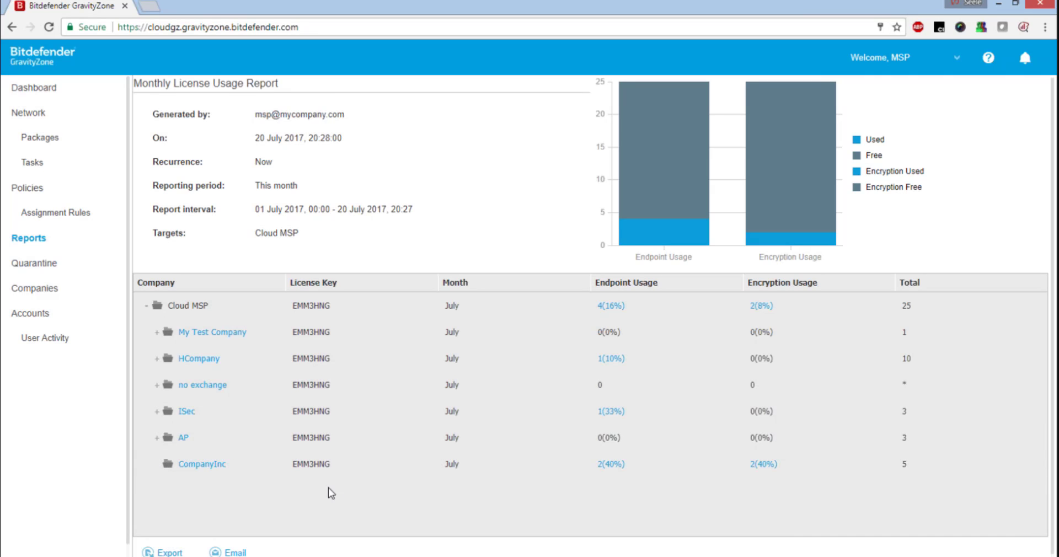
Review CompanyInc's 2 (40%) encryption-licensed computers, then close the list.
click(768, 467)
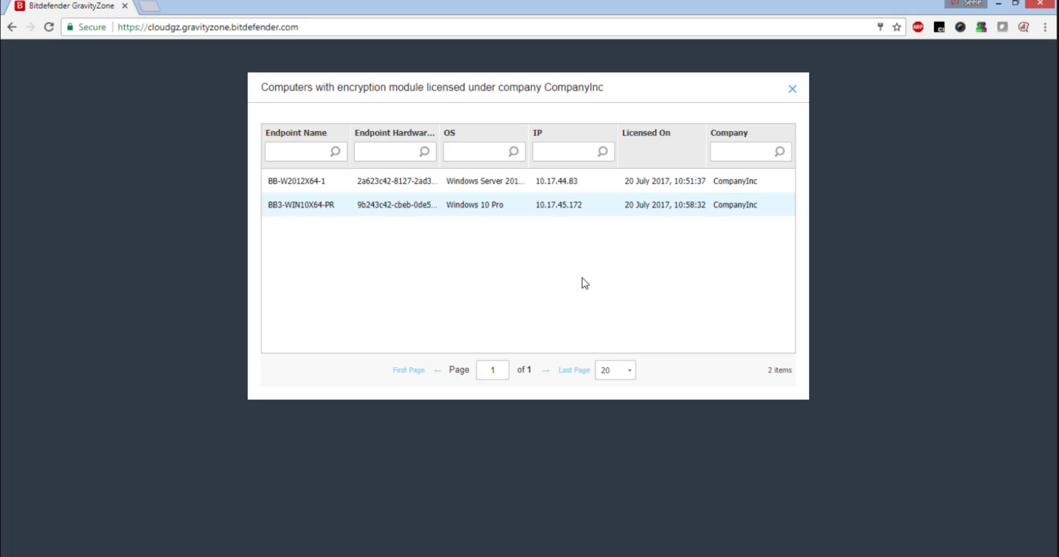
click(793, 89)
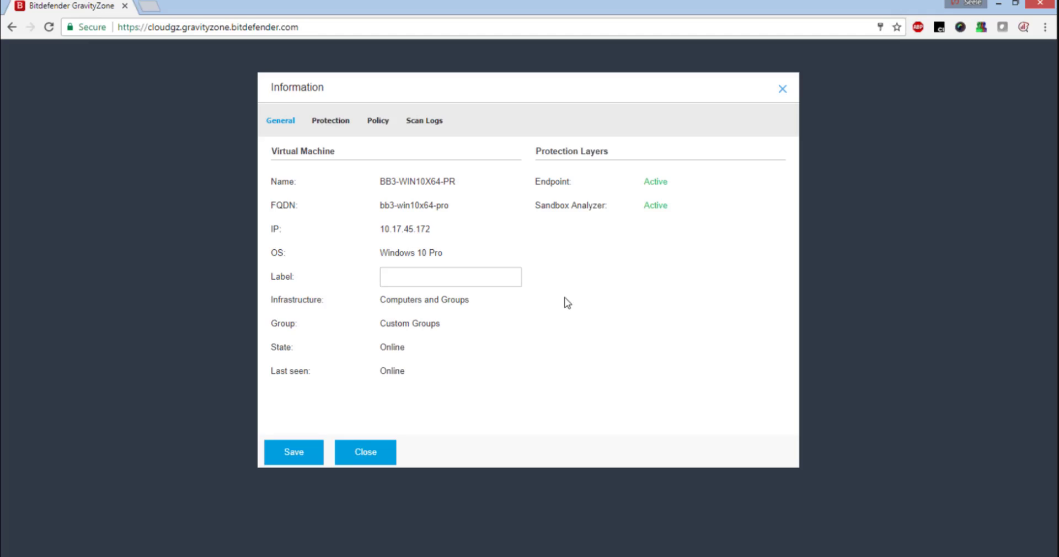
Show the endpoint's Protection tab and scroll through its encrypted C: and M: volumes.
click(350, 125)
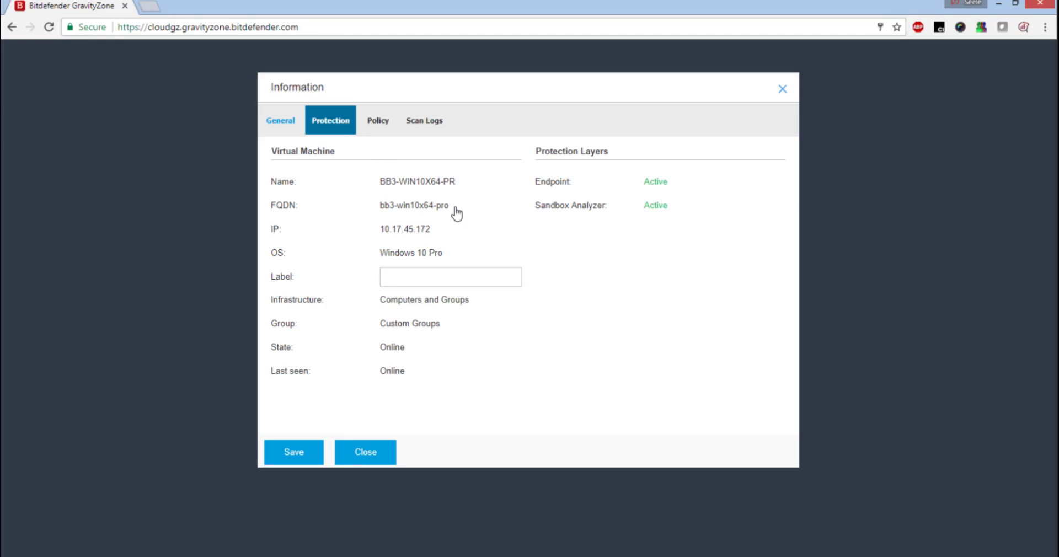
scroll(393, 264, down, 6)
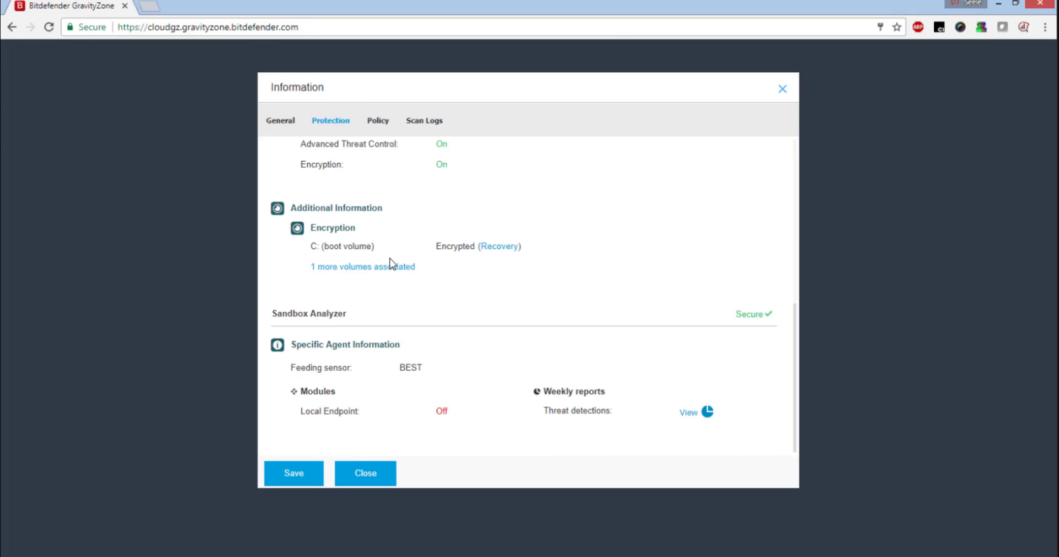
scroll(390, 264, up, 3)
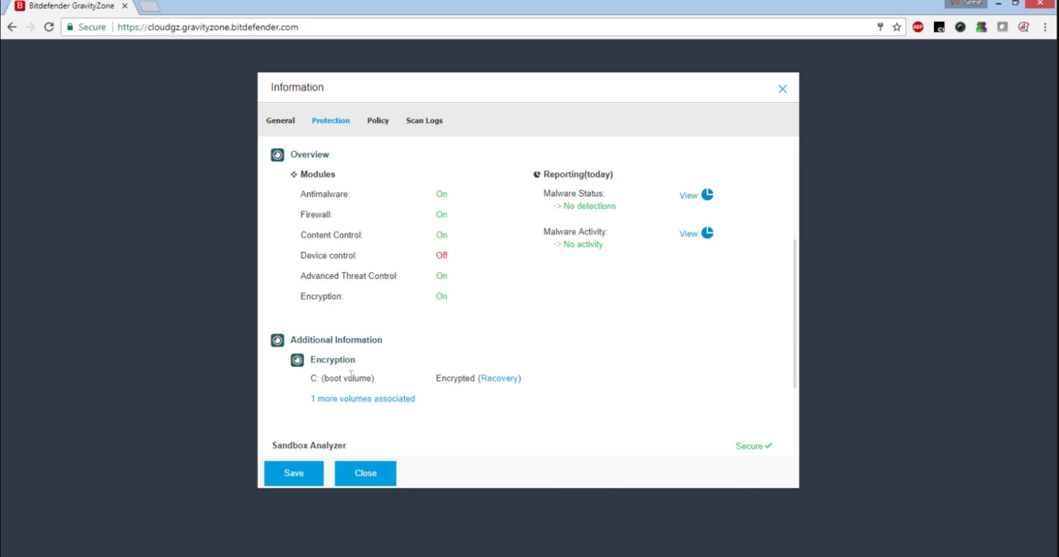
scroll(444, 384, up, 4)
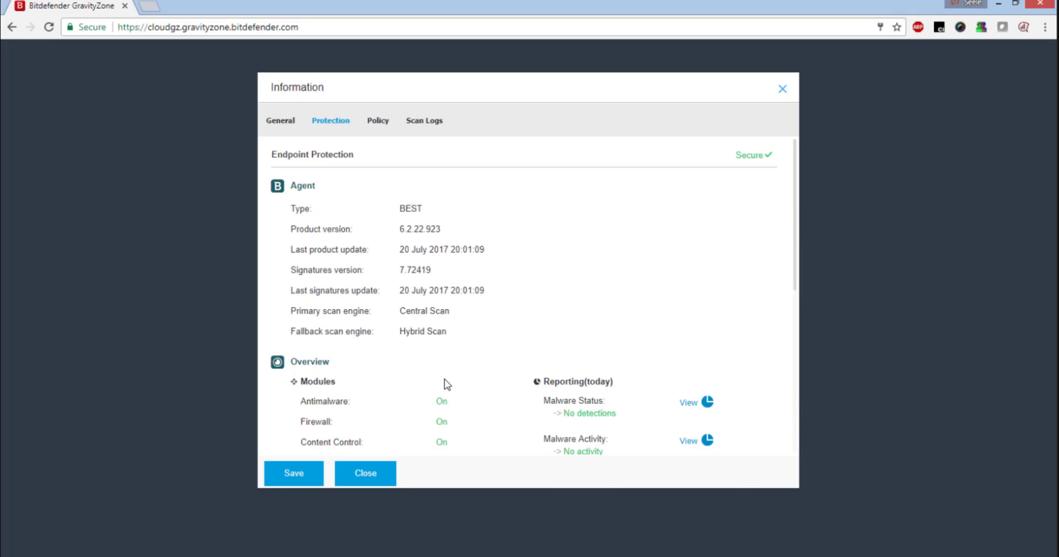
scroll(447, 384, down, 5)
scroll(445, 380, down, 1)
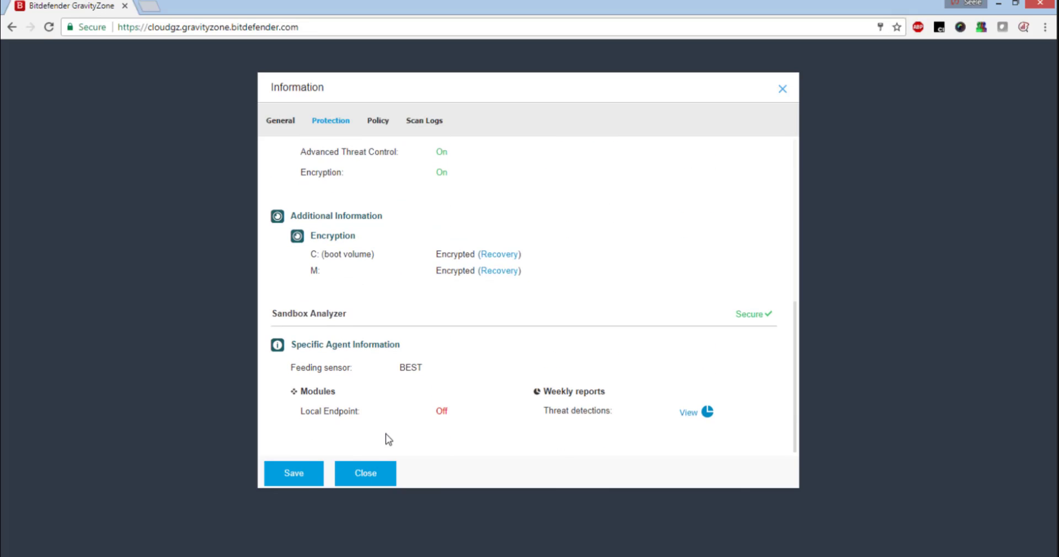